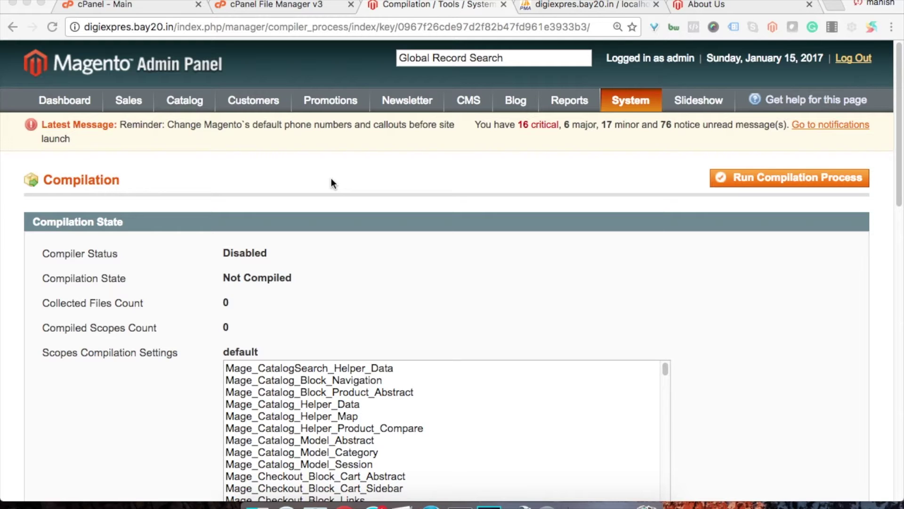
Step: Go to the Compilation tools page from Magento Admin's System menu
{"action": "left_click", "coordinate": [627, 102]}
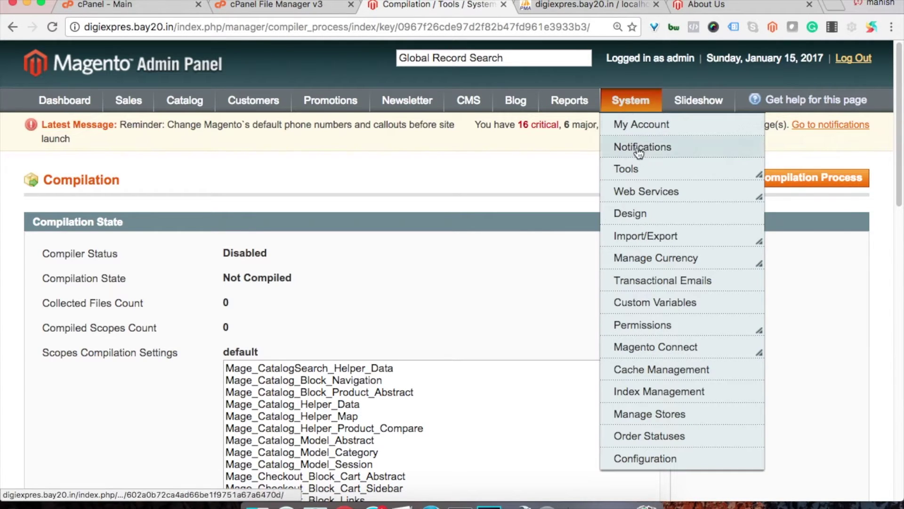
{"action": "mouse_move", "coordinate": [646, 173]}
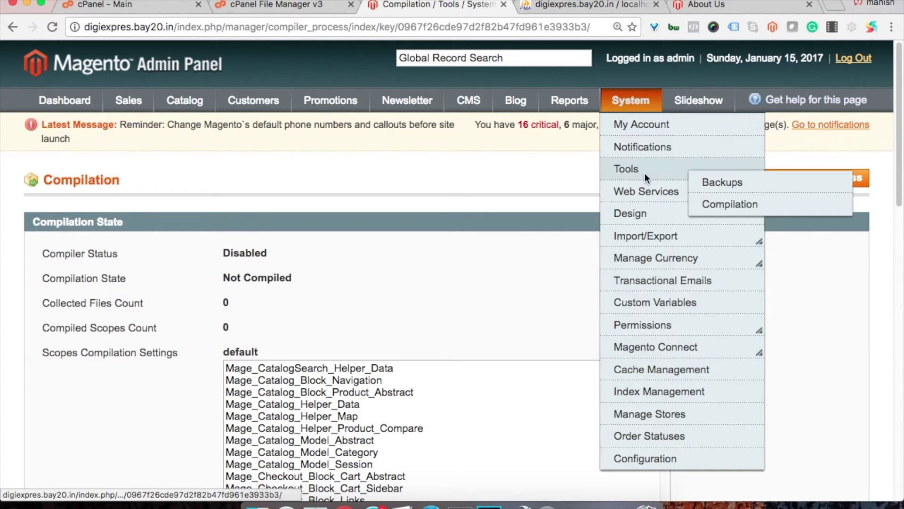
{"action": "left_click", "coordinate": [729, 207]}
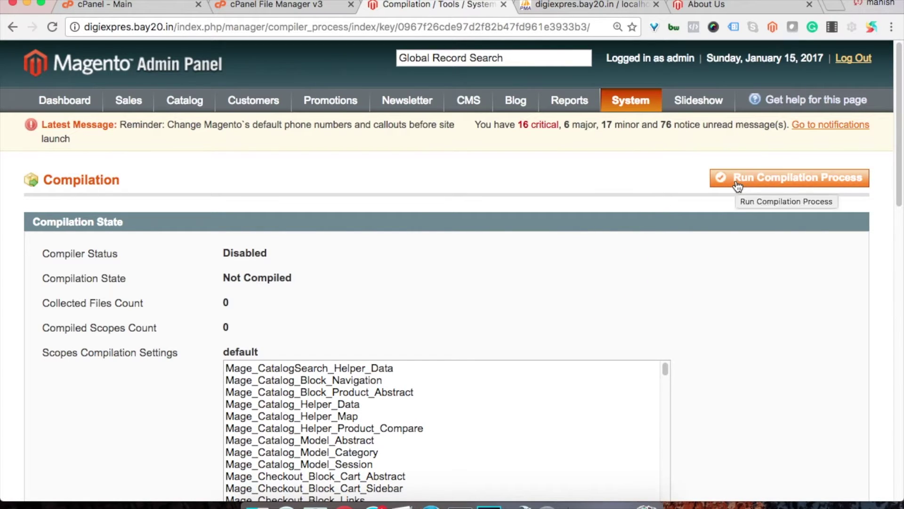
{"action": "mouse_move", "coordinate": [898, 183]}
{"action": "left_mouse_down"}
{"action": "mouse_move", "coordinate": [898, 450]}
{"action": "mouse_move", "coordinate": [892, 172]}
{"action": "left_mouse_up"}
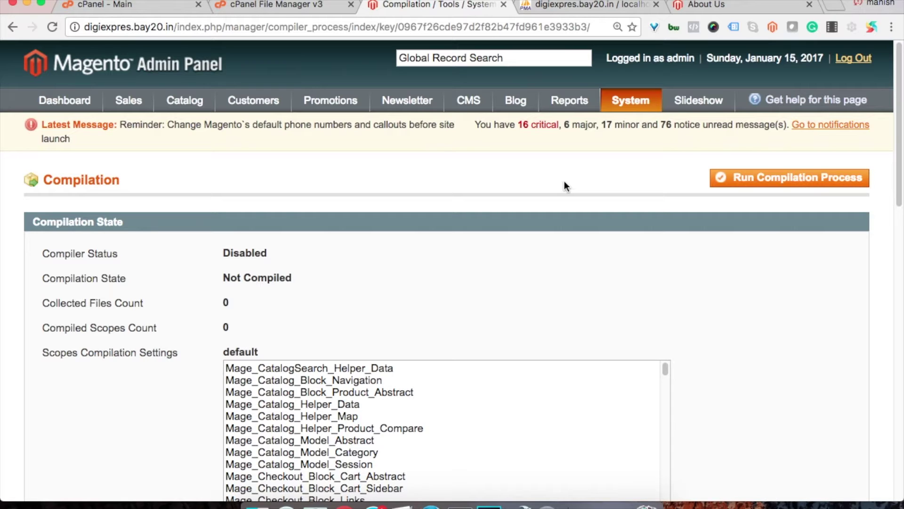
Step: In cPanel File Manager, open public_html/includes/config.php in the text editor
{"action": "left_click", "coordinate": [146, 4]}
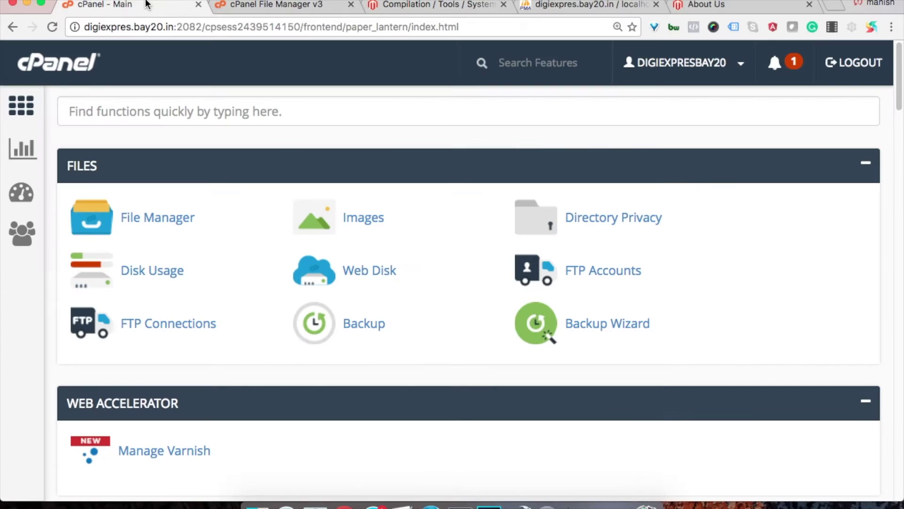
{"action": "left_click", "coordinate": [158, 225]}
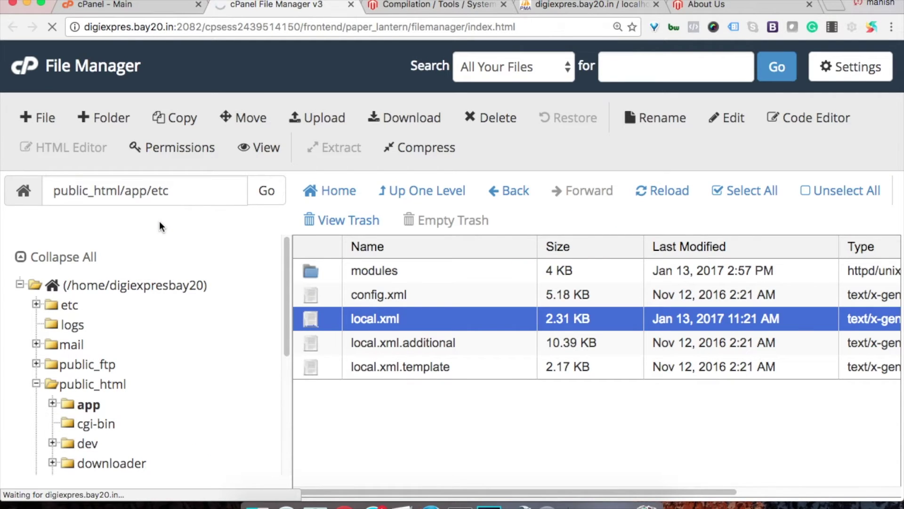
{"action": "left_click", "coordinate": [93, 386]}
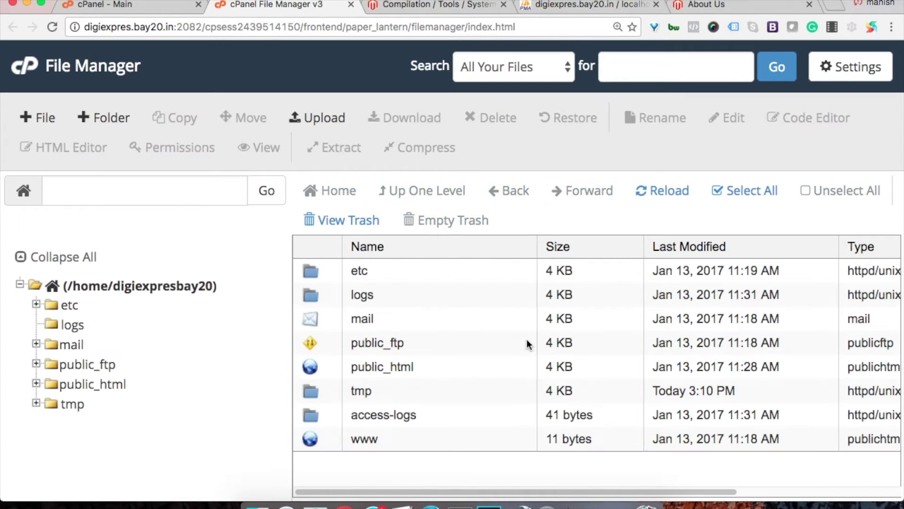
{"action": "double_click", "coordinate": [321, 369]}
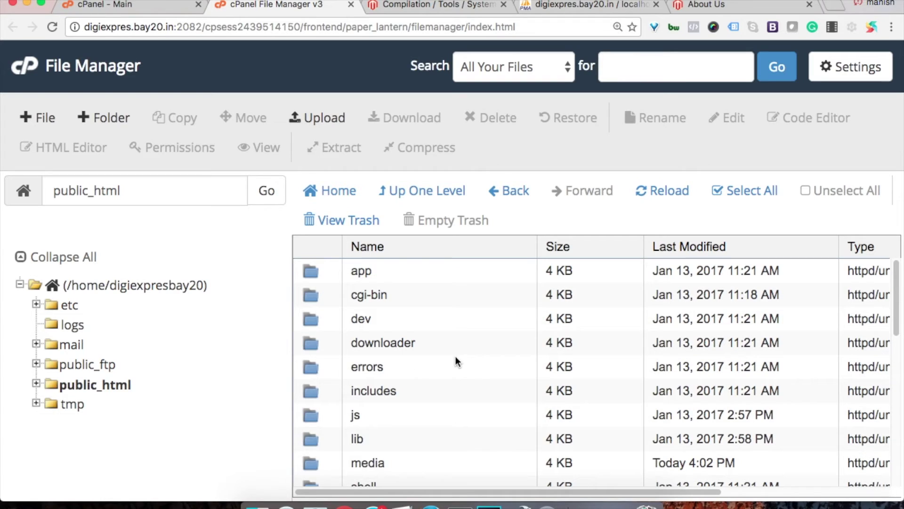
{"action": "double_click", "coordinate": [330, 394]}
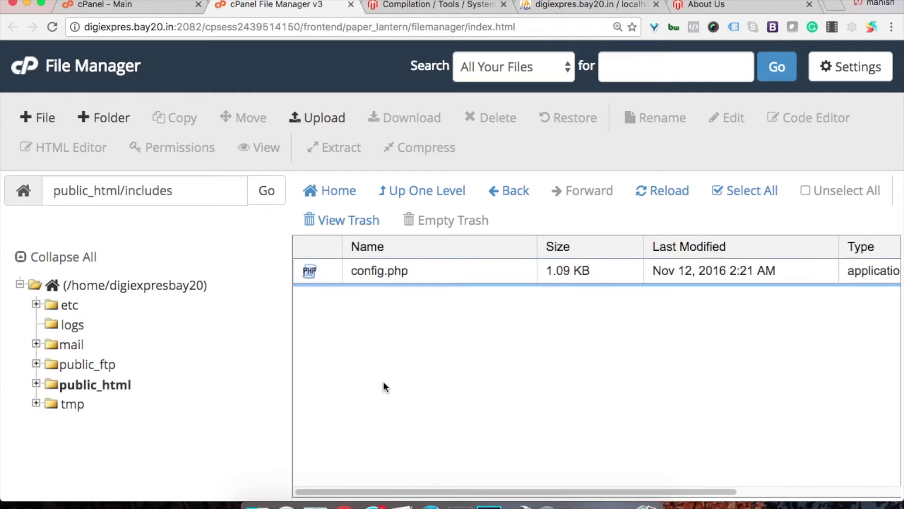
{"action": "left_click", "coordinate": [346, 272]}
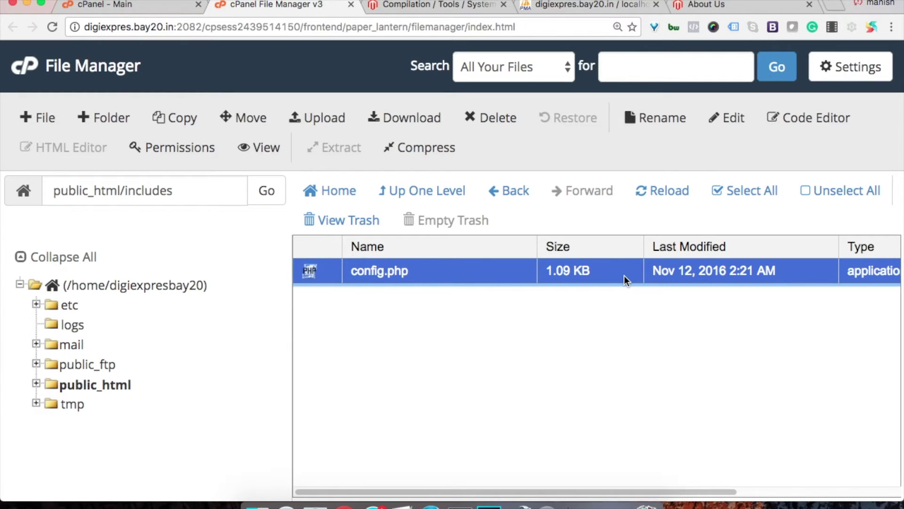
{"action": "left_click", "coordinate": [725, 118]}
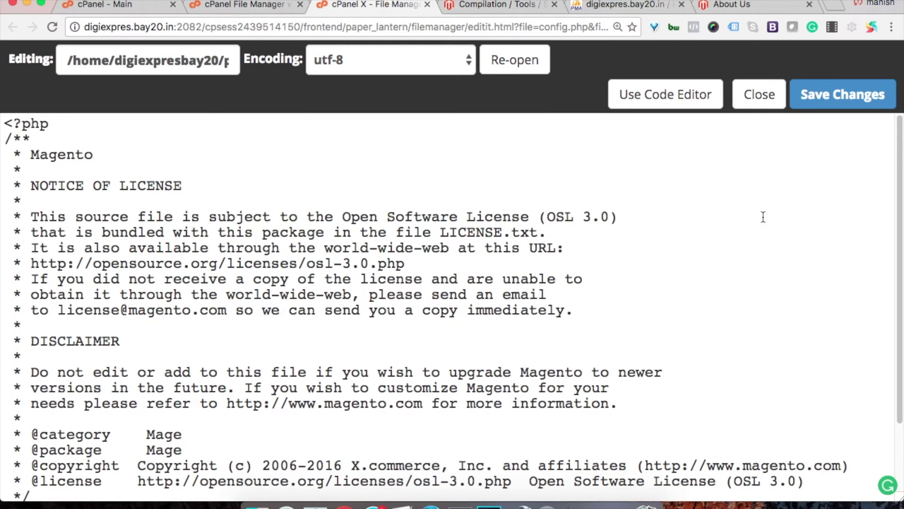
Step: Scroll config.php to locate the #define lines, including COMPILER_COLLECT_PATH
{"action": "scroll", "coordinate": [899, 214], "scroll_direction": "down", "scroll_amount": 3}
{"action": "scroll", "coordinate": [898, 213], "scroll_direction": "down", "scroll_amount": 2}
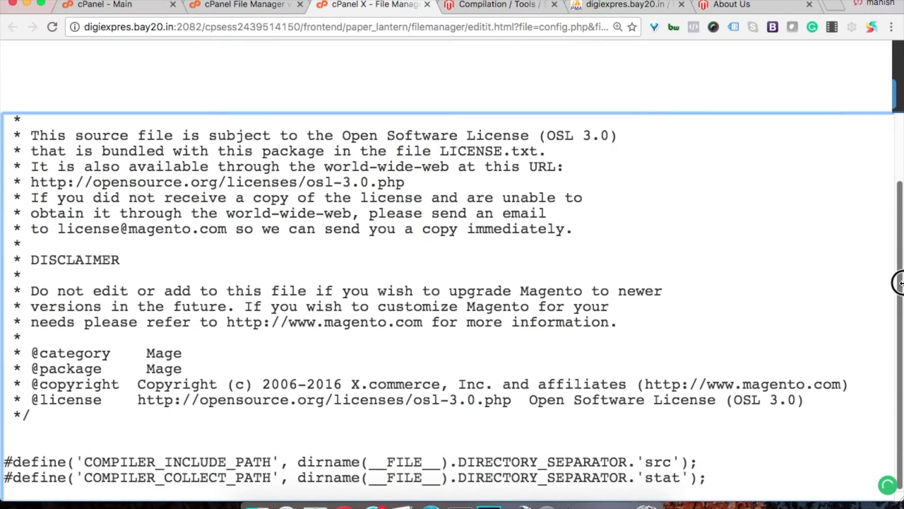
{"action": "scroll", "coordinate": [726, 233], "scroll_direction": "up", "scroll_amount": 1}
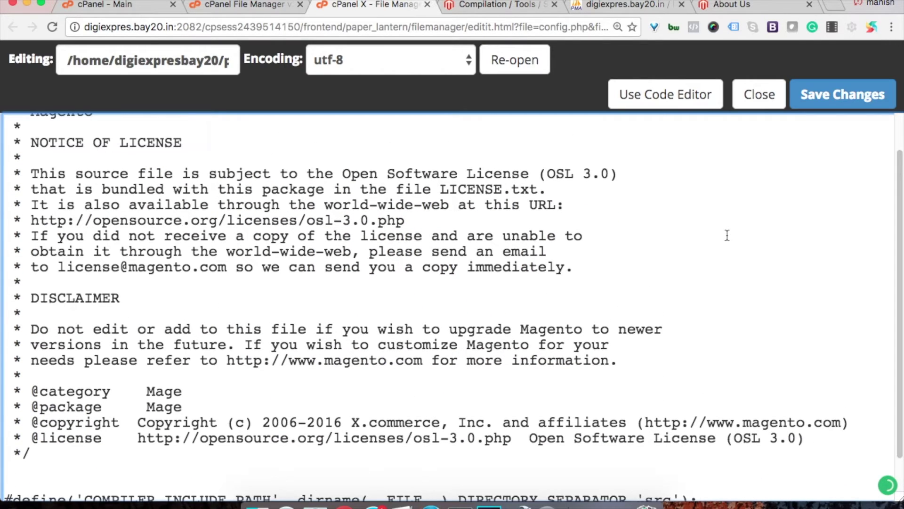
{"action": "scroll", "coordinate": [727, 235], "scroll_direction": "up", "scroll_amount": 1}
{"action": "scroll", "coordinate": [728, 238], "scroll_direction": "down", "scroll_amount": 3}
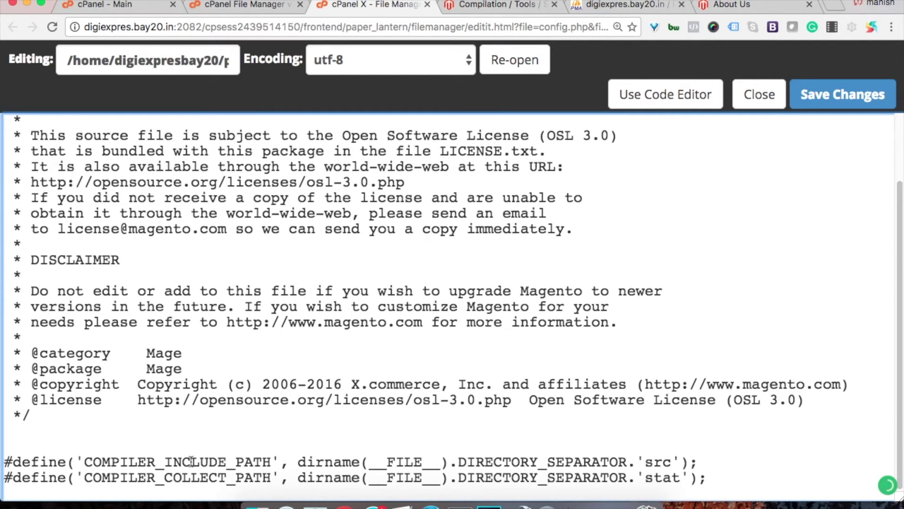
{"action": "double_click", "coordinate": [658, 462]}
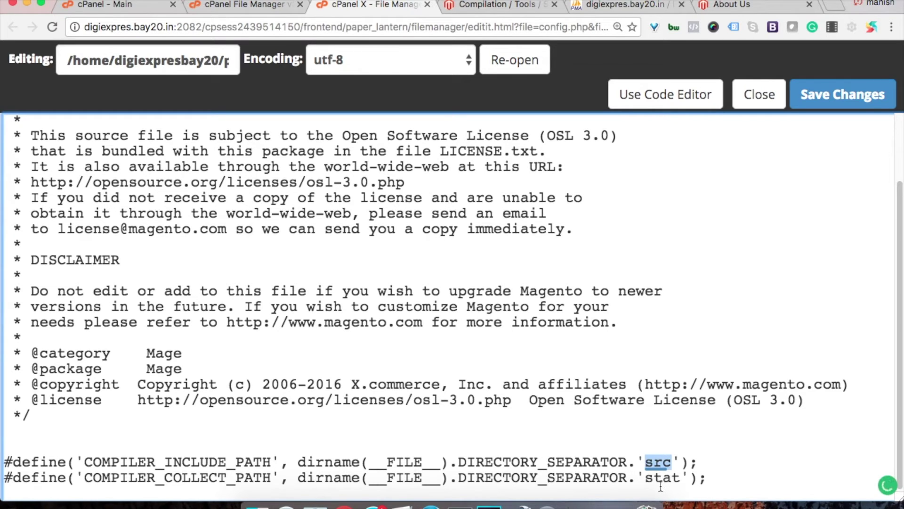
{"action": "double_click", "coordinate": [662, 478]}
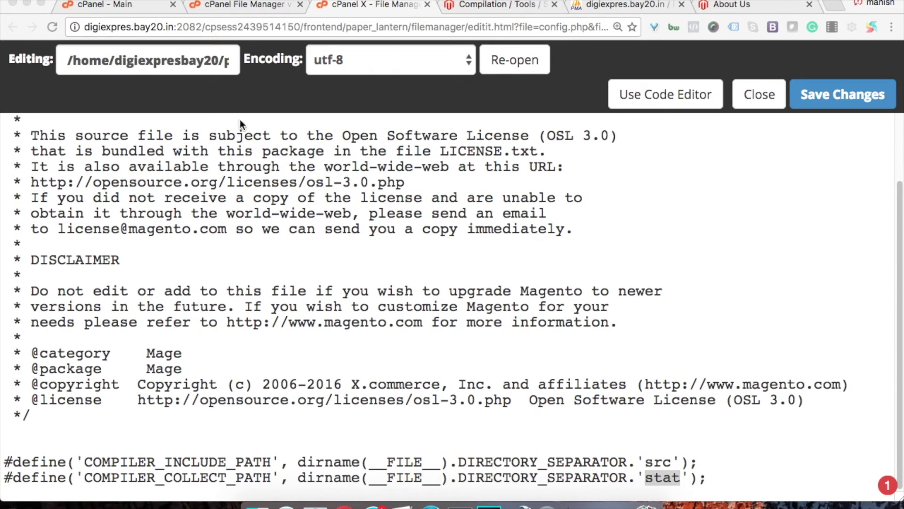
Step: Remove the leading # from the COMPILER_COLLECT_PATH define line to uncomment it
{"action": "left_click", "coordinate": [12, 480]}
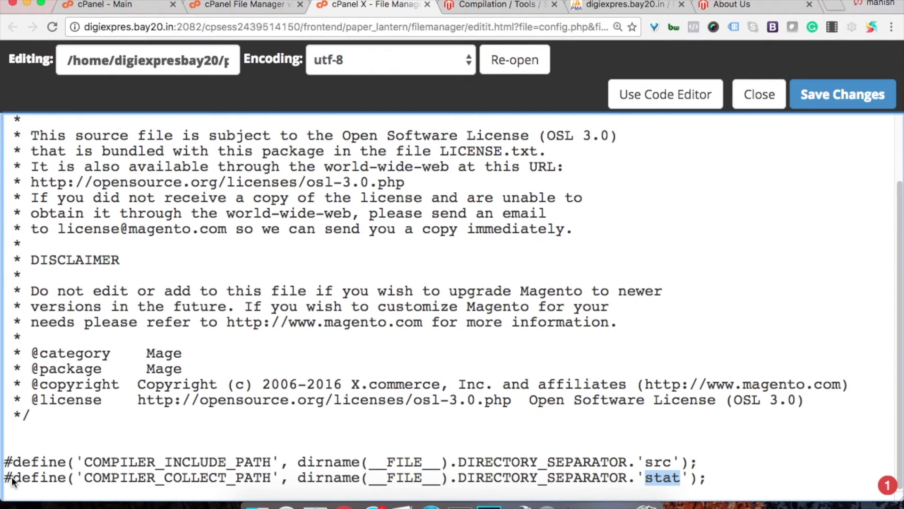
{"action": "left_click", "coordinate": [15, 477]}
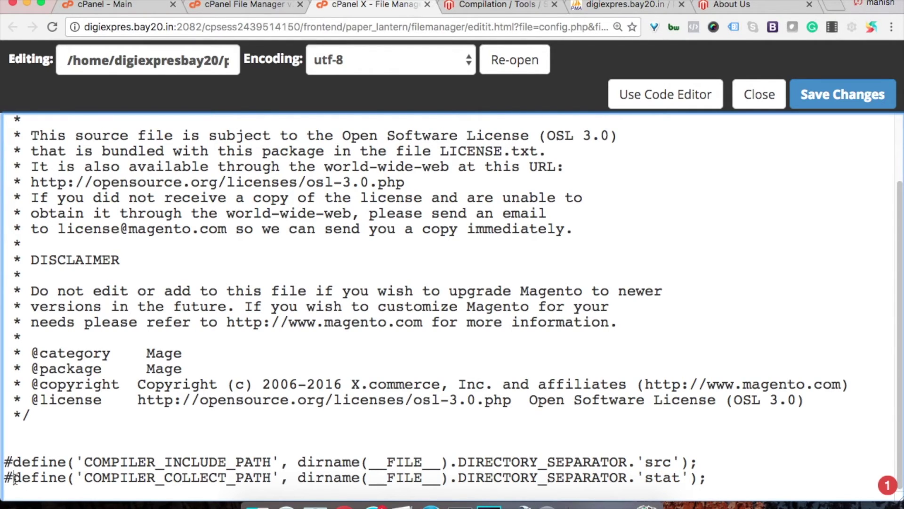
{"action": "key", "text": "BackSpace"}
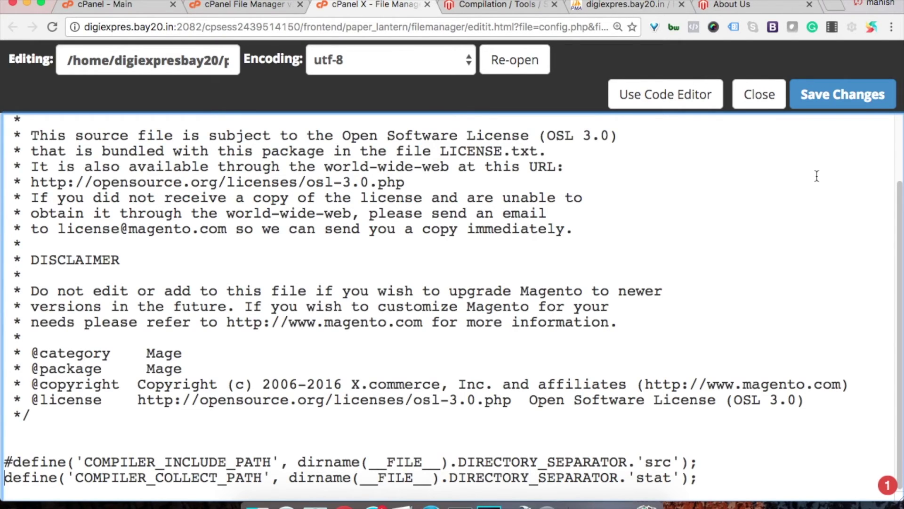
{"action": "left_click", "coordinate": [239, 6]}
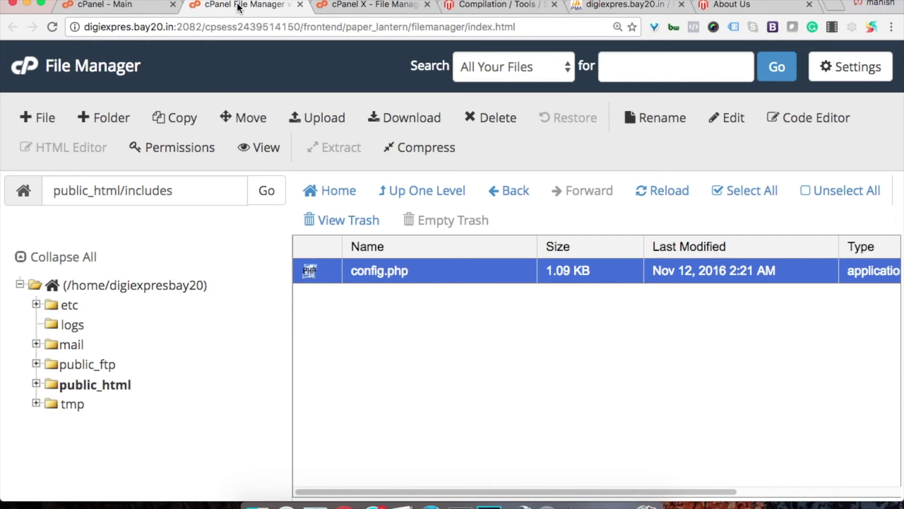
Step: Return to the Magento Compilation page, which still shows Disabled and Not Compiled
{"action": "left_click", "coordinate": [470, 6]}
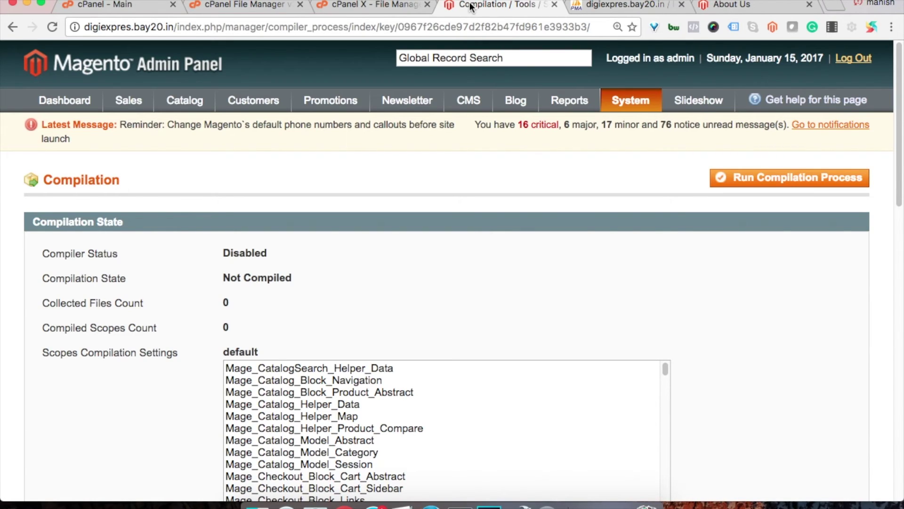
{"action": "mouse_move", "coordinate": [617, 104]}
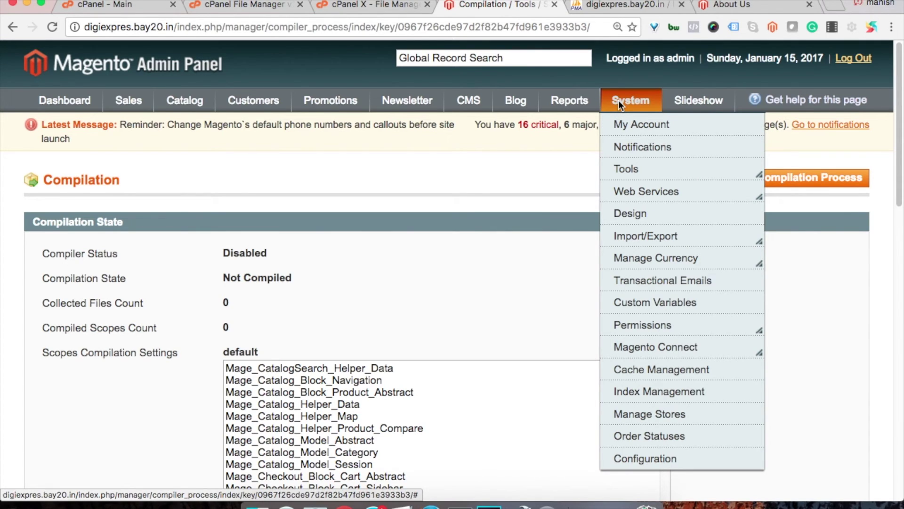
{"action": "mouse_move", "coordinate": [650, 347]}
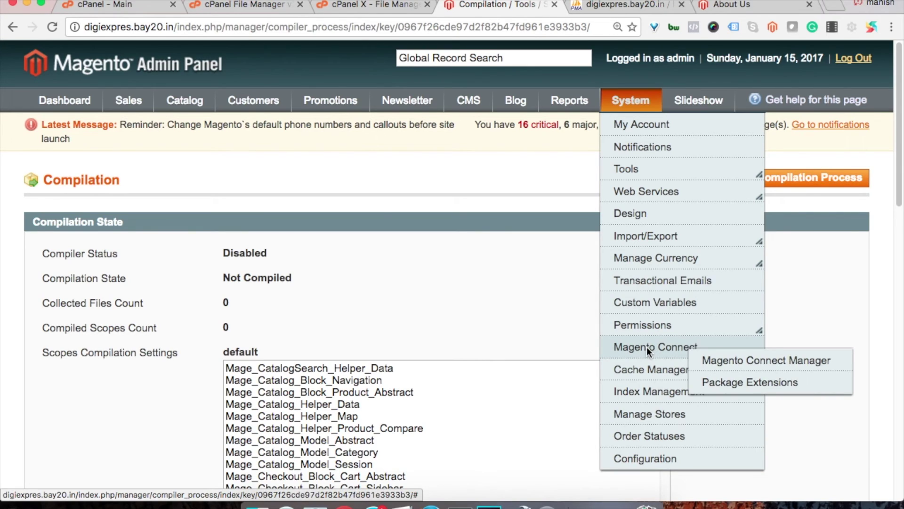
{"action": "mouse_move", "coordinate": [285, 118]}
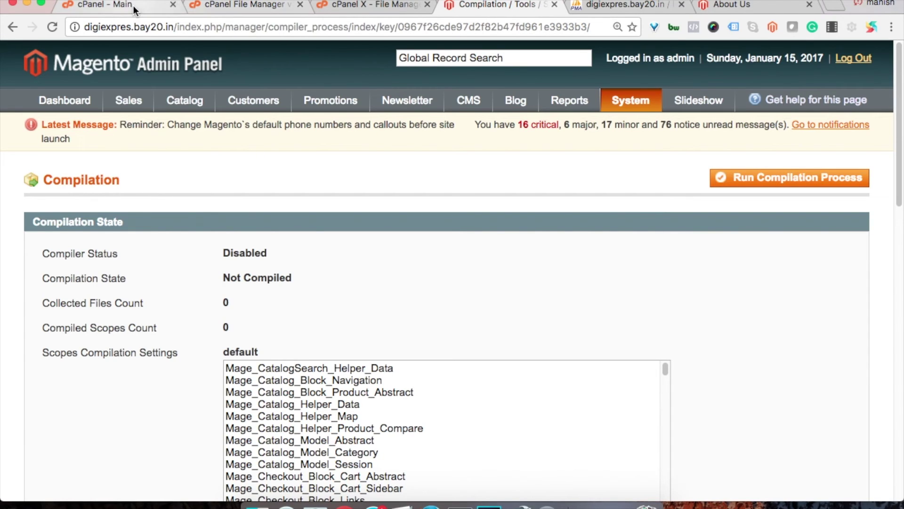
Step: Display the public_html folder contents and scroll through its files, such as index.php
{"action": "left_click", "coordinate": [226, 6]}
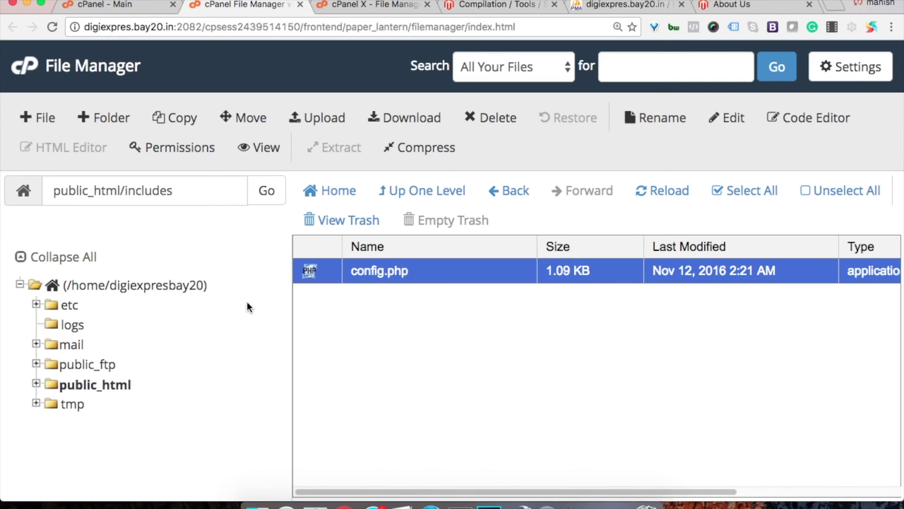
{"action": "left_click", "coordinate": [78, 387]}
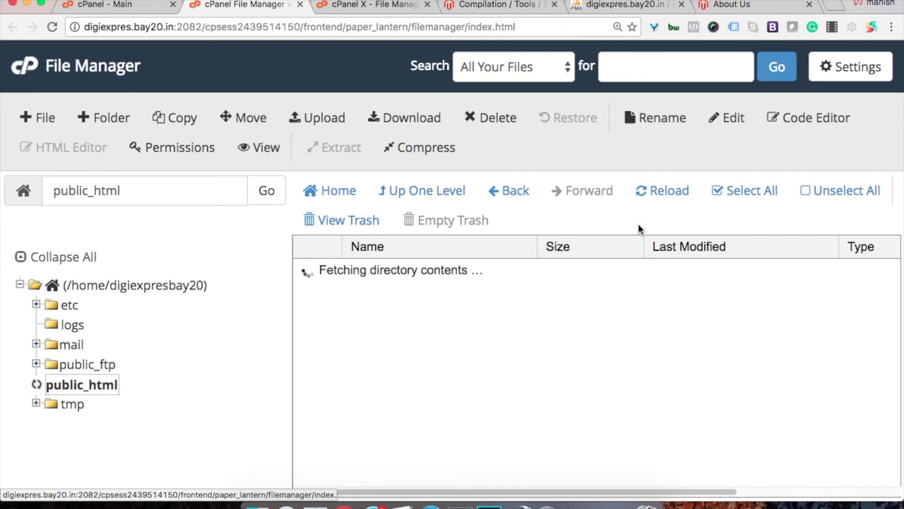
{"action": "left_click", "coordinate": [619, 160]}
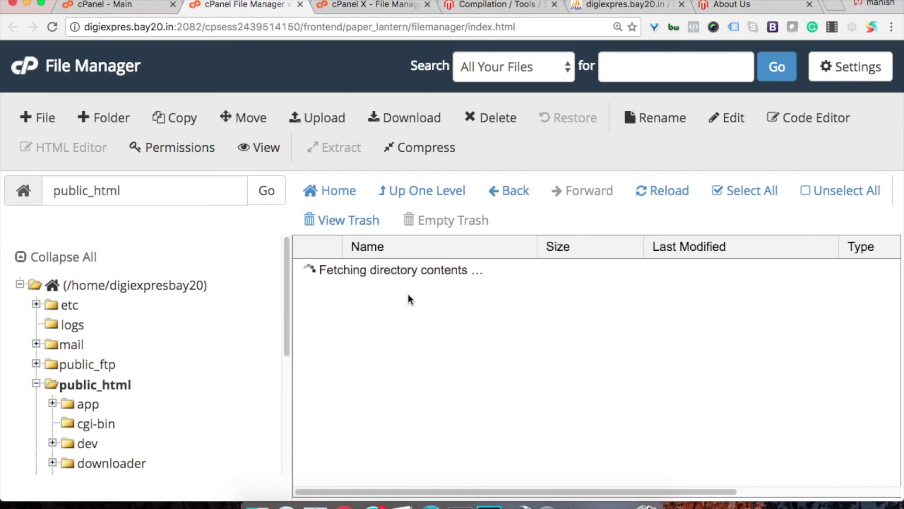
{"action": "left_click", "coordinate": [87, 384]}
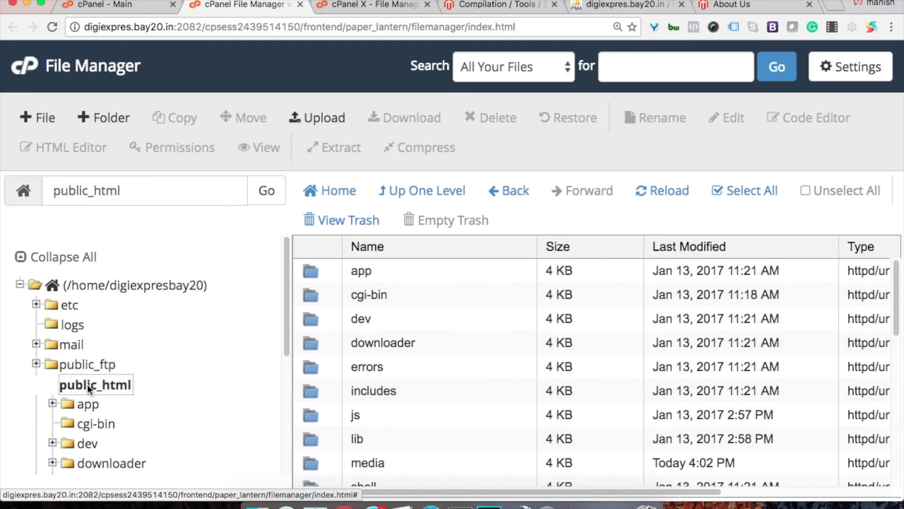
{"action": "left_click_drag", "start_coordinate": [901, 296], "coordinate": [900, 434]}
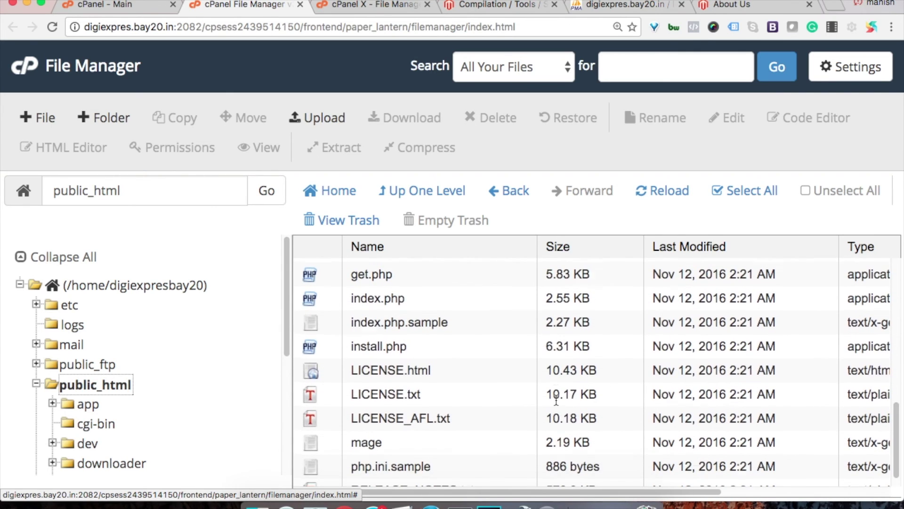
{"action": "scroll", "coordinate": [556, 401], "scroll_direction": "up", "scroll_amount": 5}
{"action": "scroll", "coordinate": [556, 400], "scroll_direction": "up", "scroll_amount": 10}
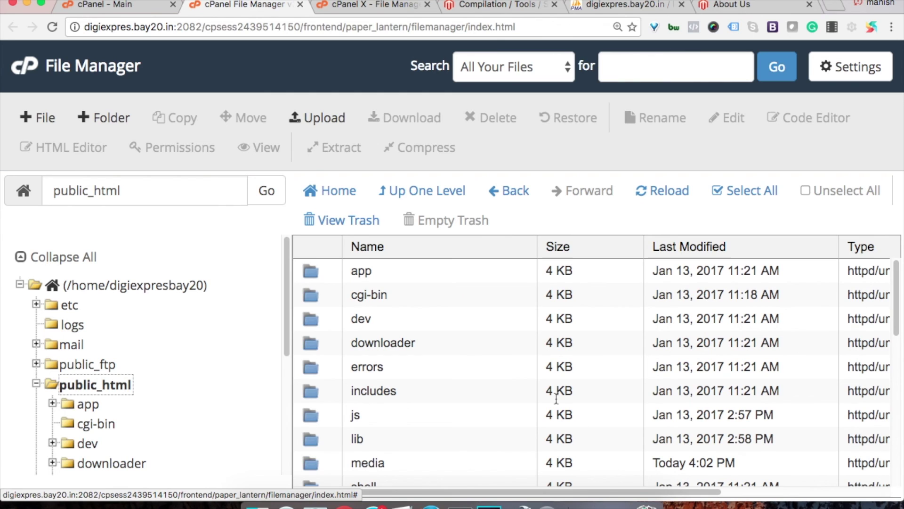
{"action": "left_click_drag", "start_coordinate": [897, 316], "coordinate": [897, 459]}
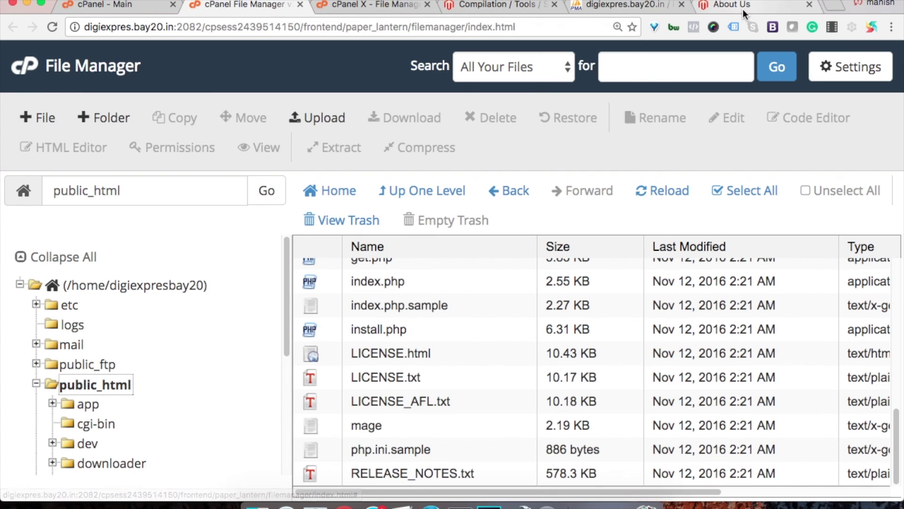
Step: Set the browser page zoom to 100%
{"action": "left_click", "coordinate": [892, 28]}
{"action": "left_click", "coordinate": [809, 142]}
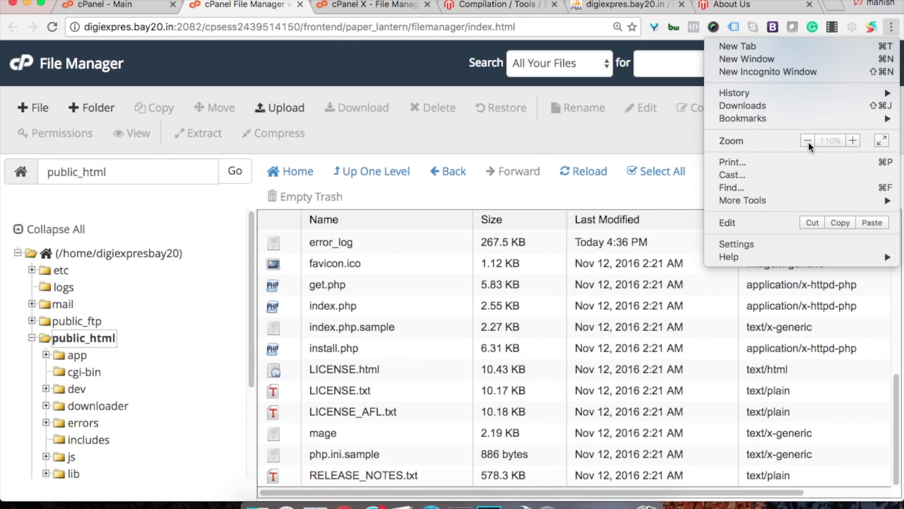
{"action": "left_click", "coordinate": [448, 200]}
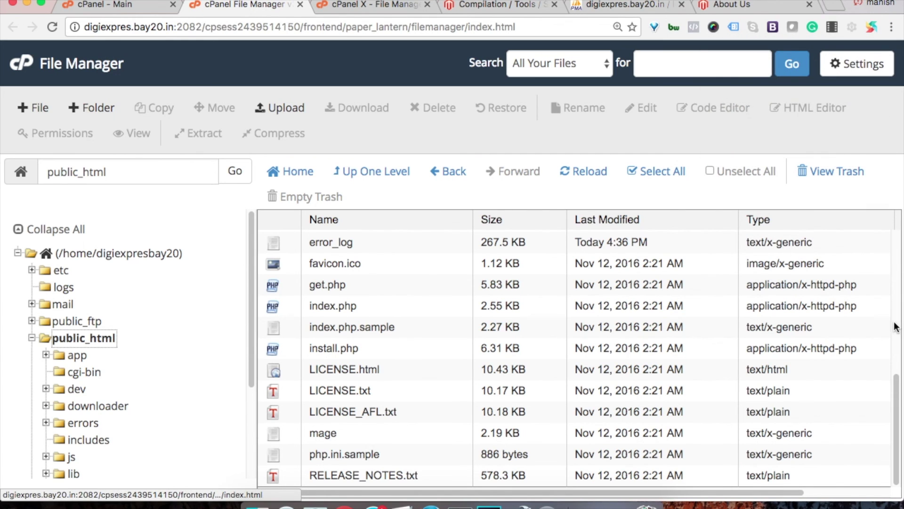
{"action": "mouse_move", "coordinate": [899, 387]}
{"action": "left_mouse_down"}
{"action": "mouse_move", "coordinate": [900, 228]}
{"action": "mouse_move", "coordinate": [897, 391]}
{"action": "left_mouse_up"}
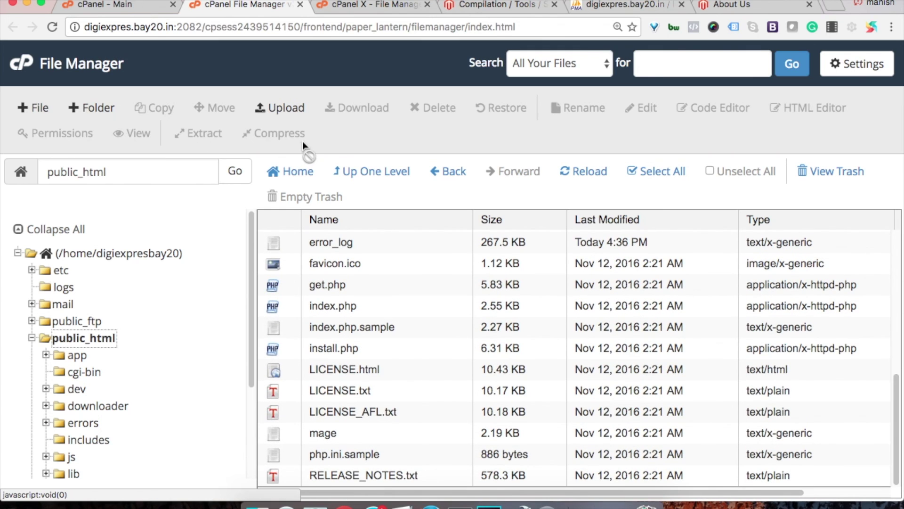